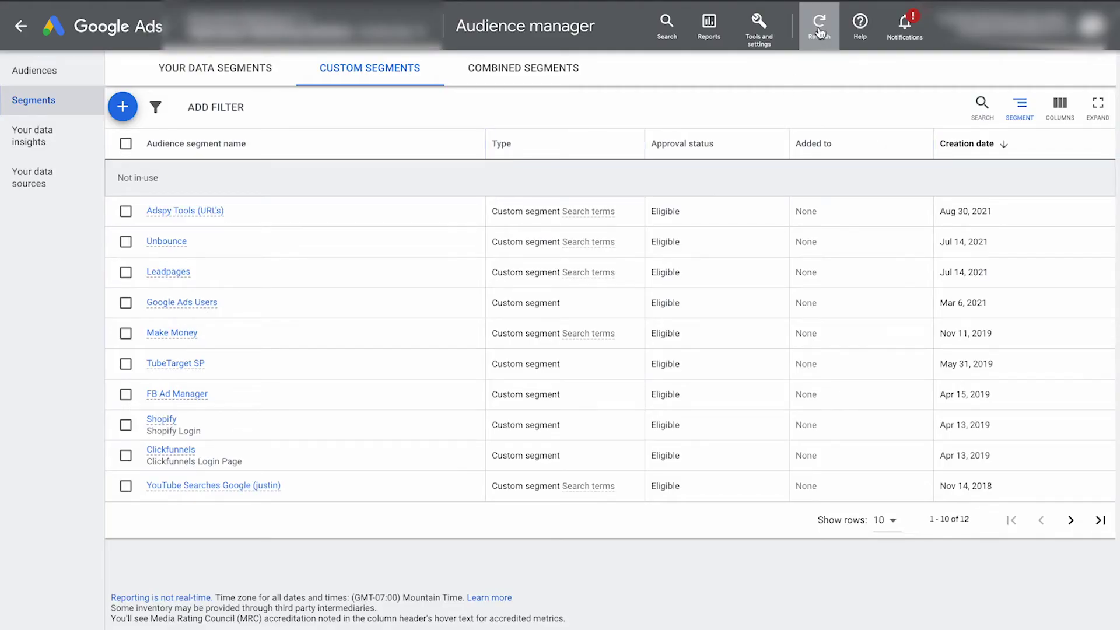
Go to the custom segments list in Audience manager via the account tools
left_click(753, 23)
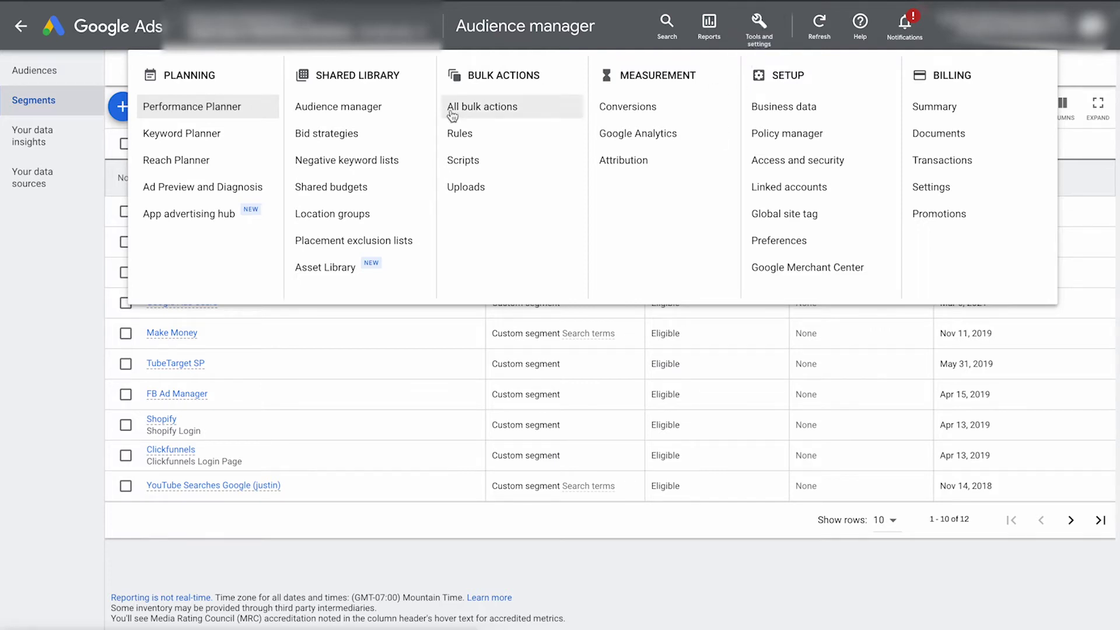
left_click(351, 110)
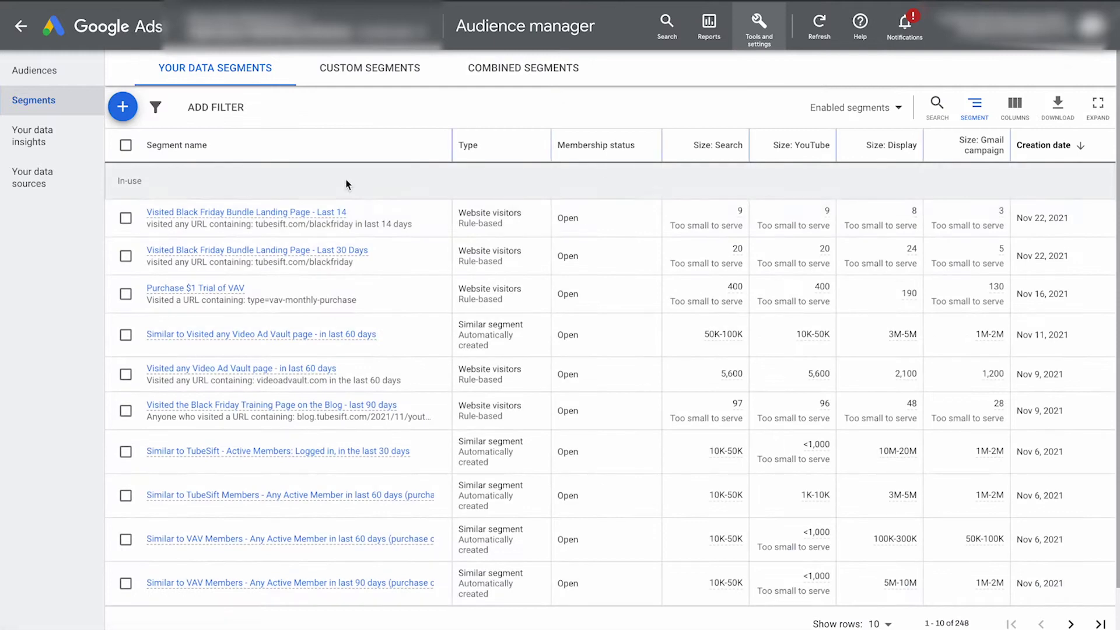
left_click(354, 71)
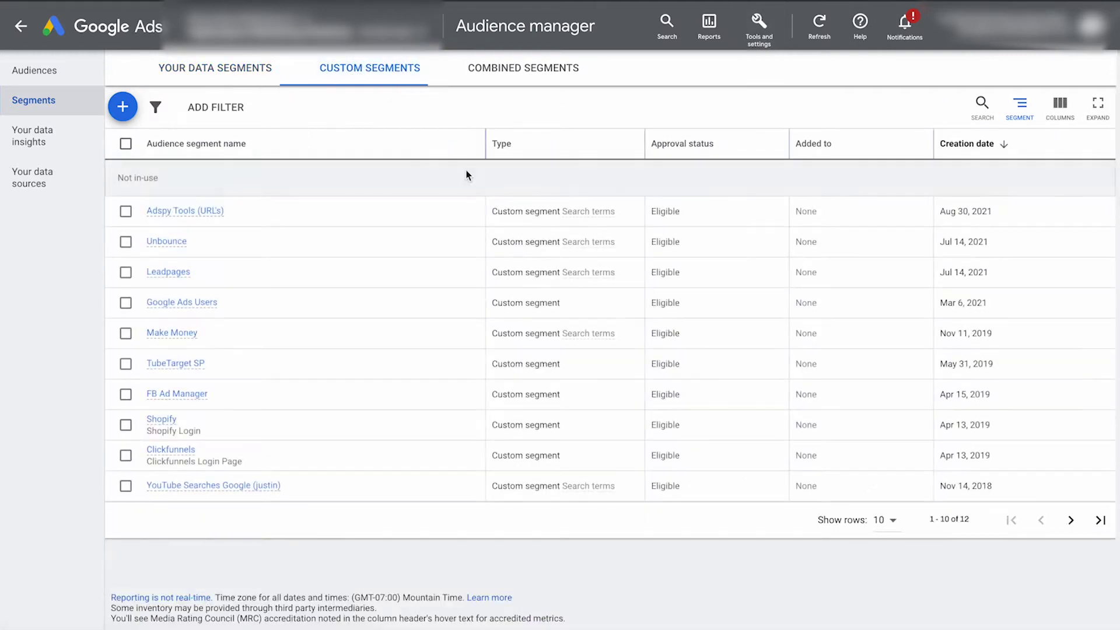
Start a new custom segment targeting people who searched for terms on Google
left_click(123, 106)
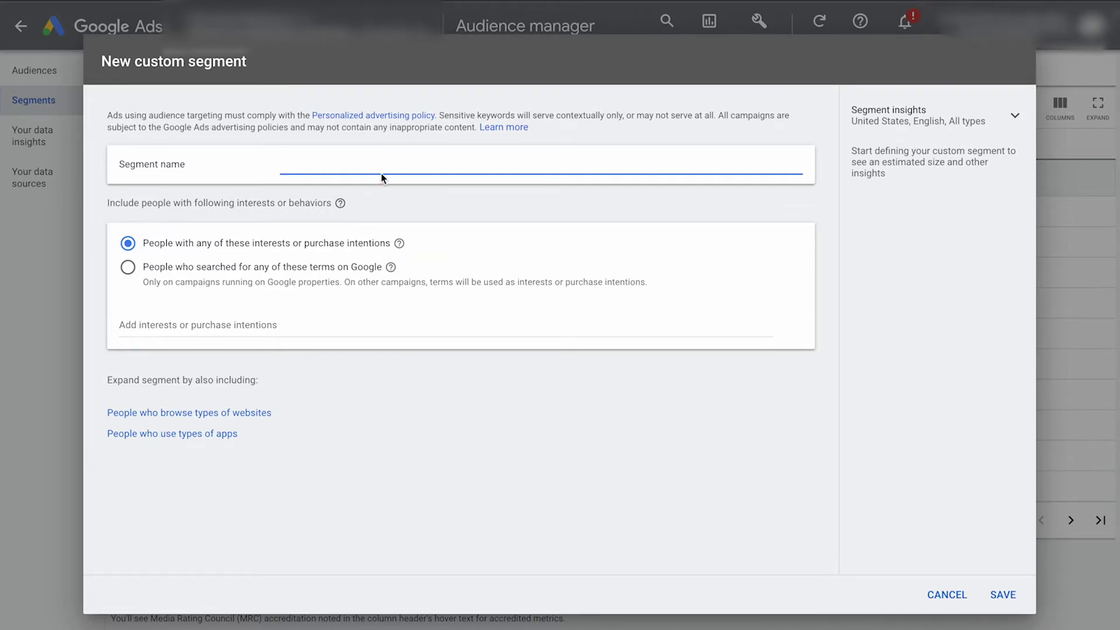
left_click(127, 269)
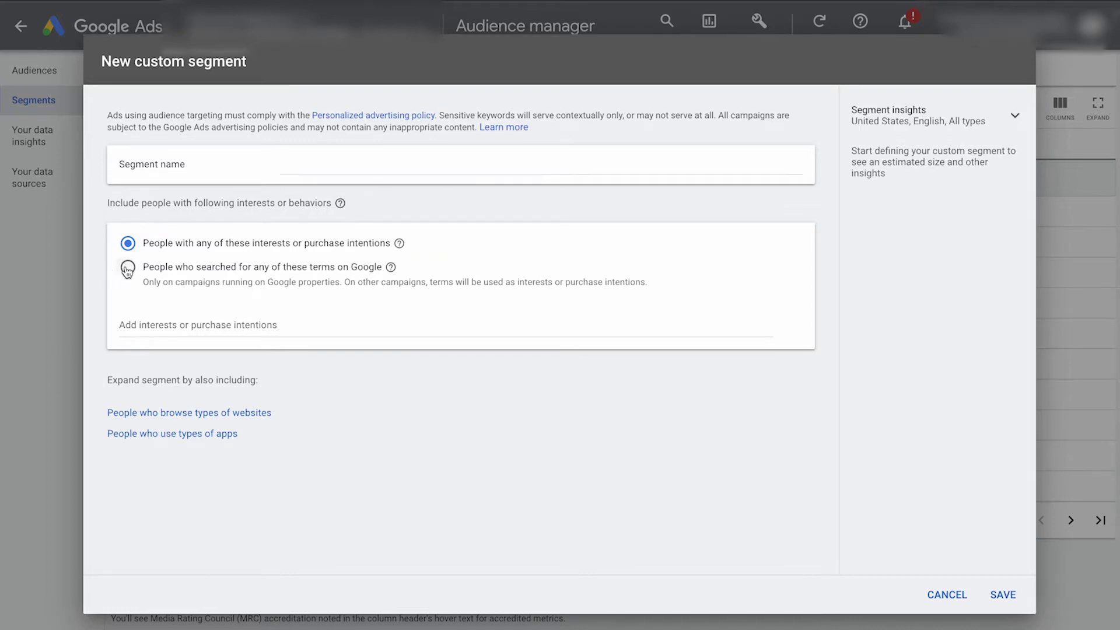
left_click_drag(142, 269, 365, 288)
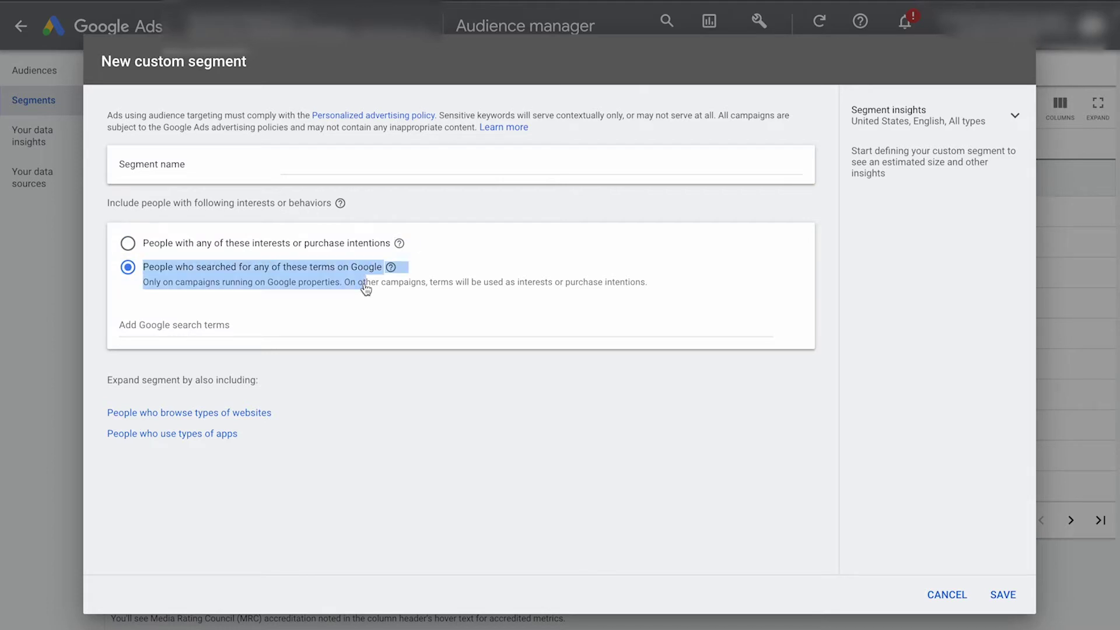
left_click(612, 309)
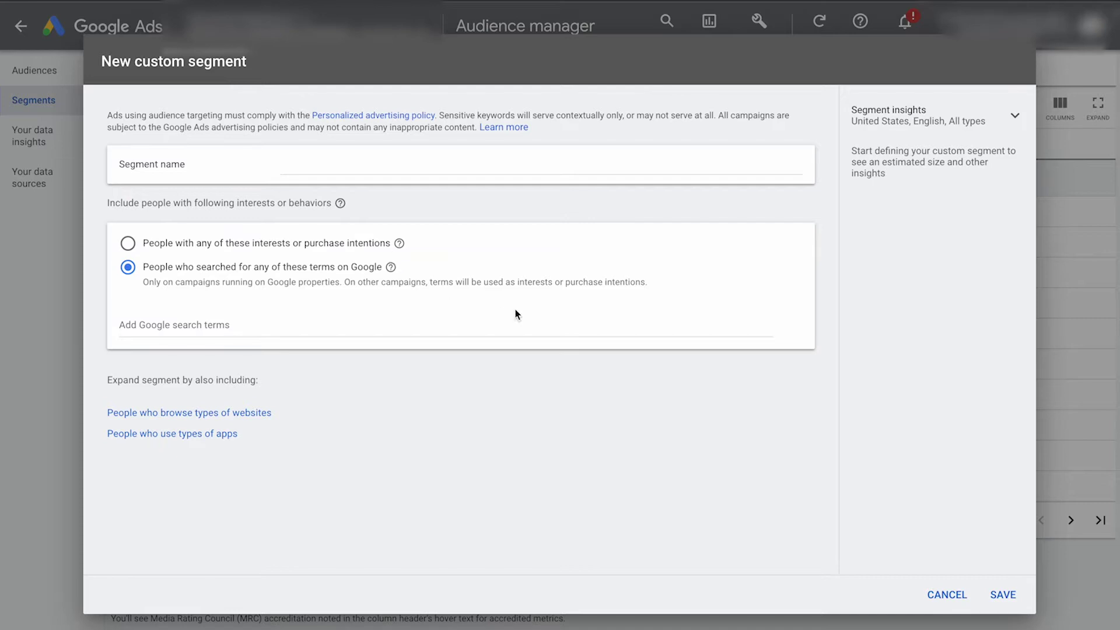
Add 'weight loss' as a Google search term
left_click(256, 329)
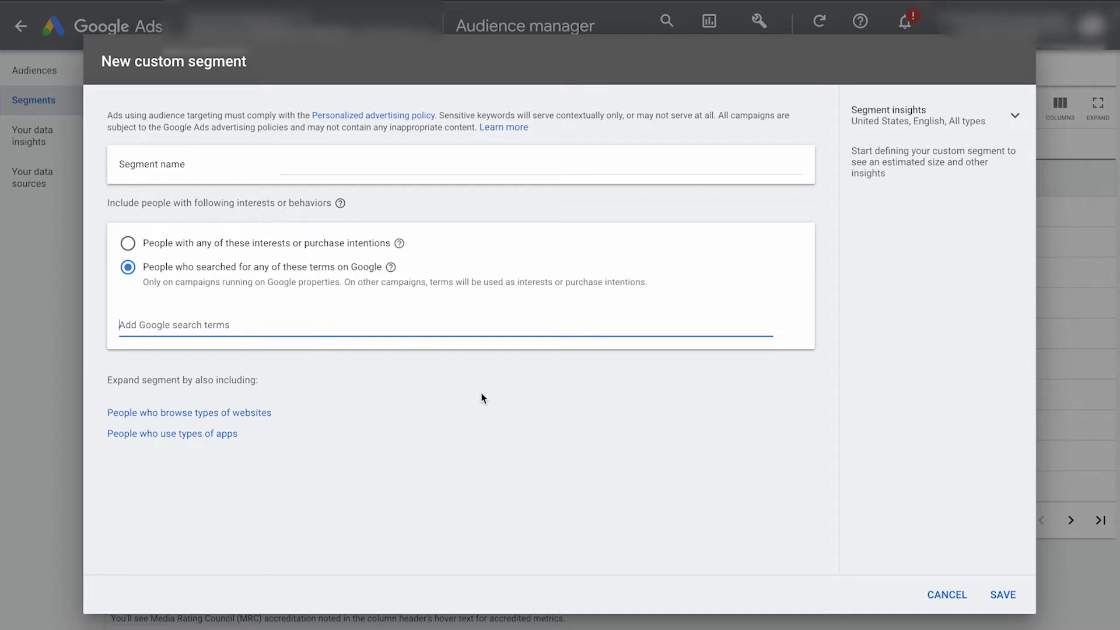
type("weig")
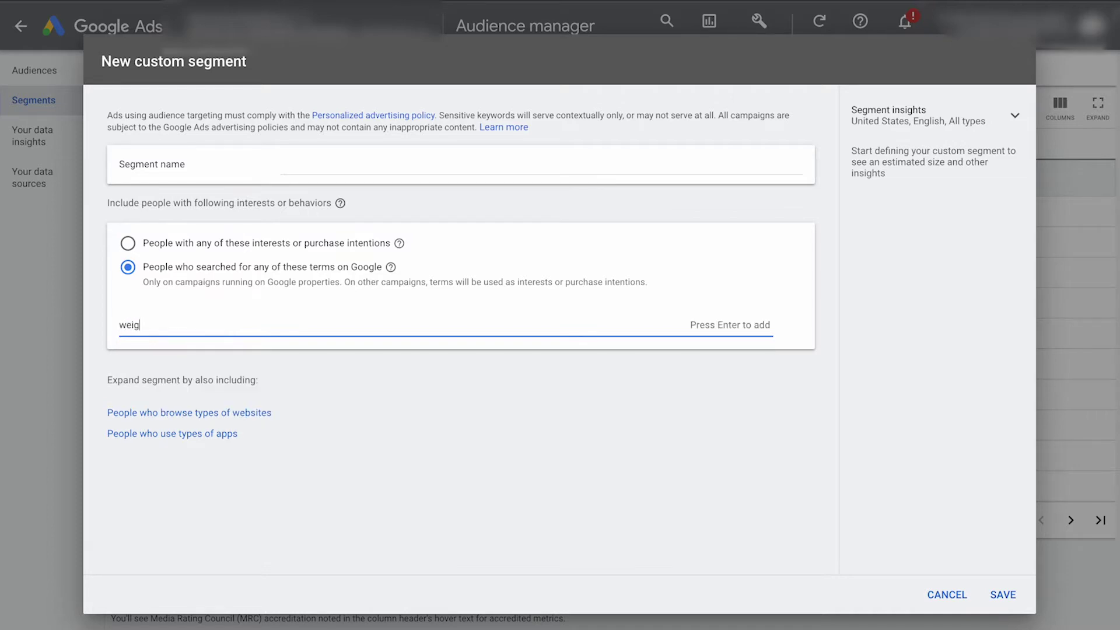
key("BackSpace")
type("ght loss")
key("Return")
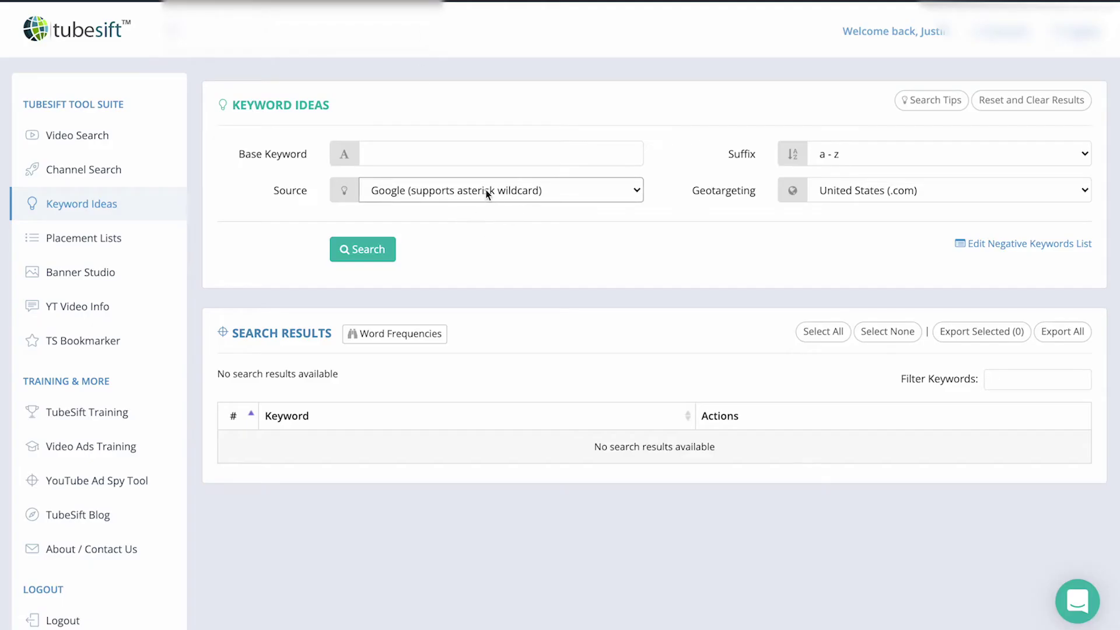
Enter 'weight loss' as the base keyword in TubeSift's Keyword Ideas
left_click(467, 145)
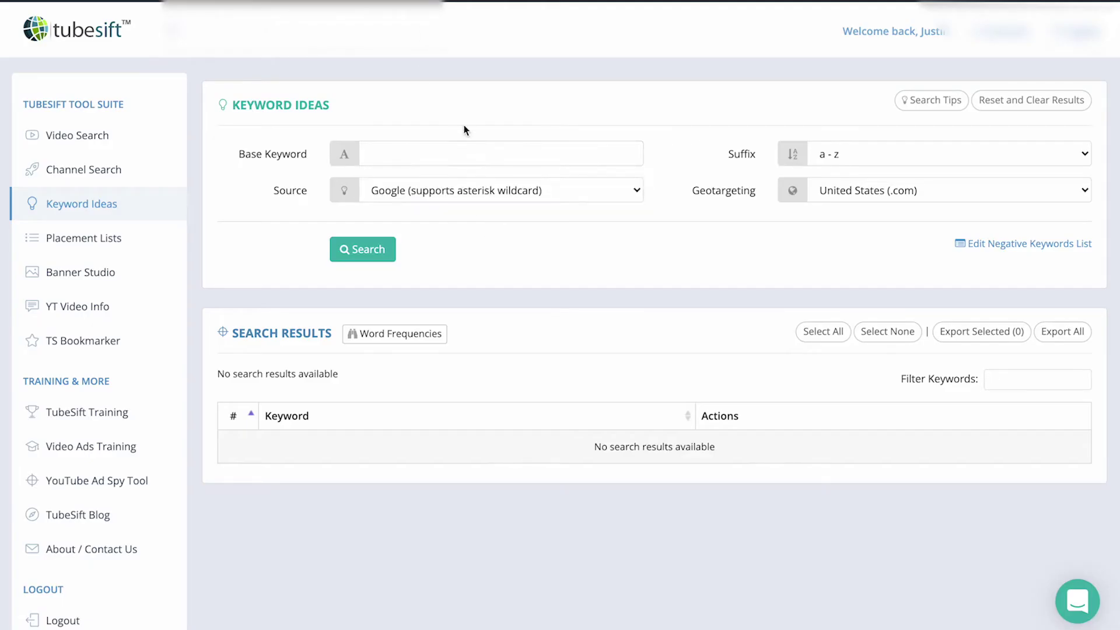
left_click(463, 147)
type("weight loss")
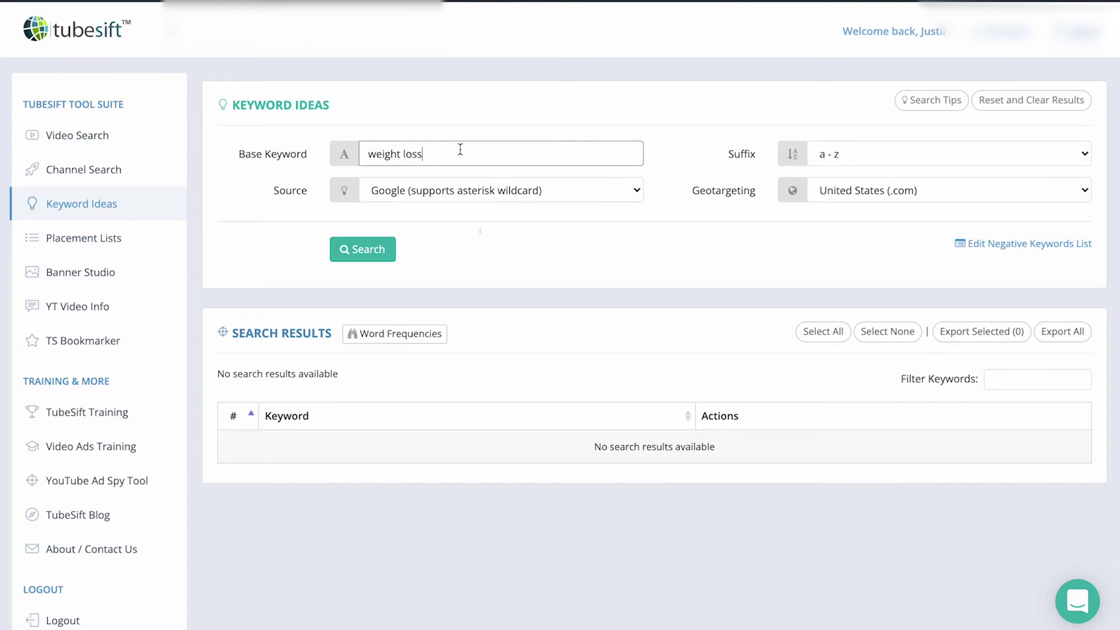
Keep Google as the source and a–z as the suffix, and check the geotargeting countries
left_click(507, 193)
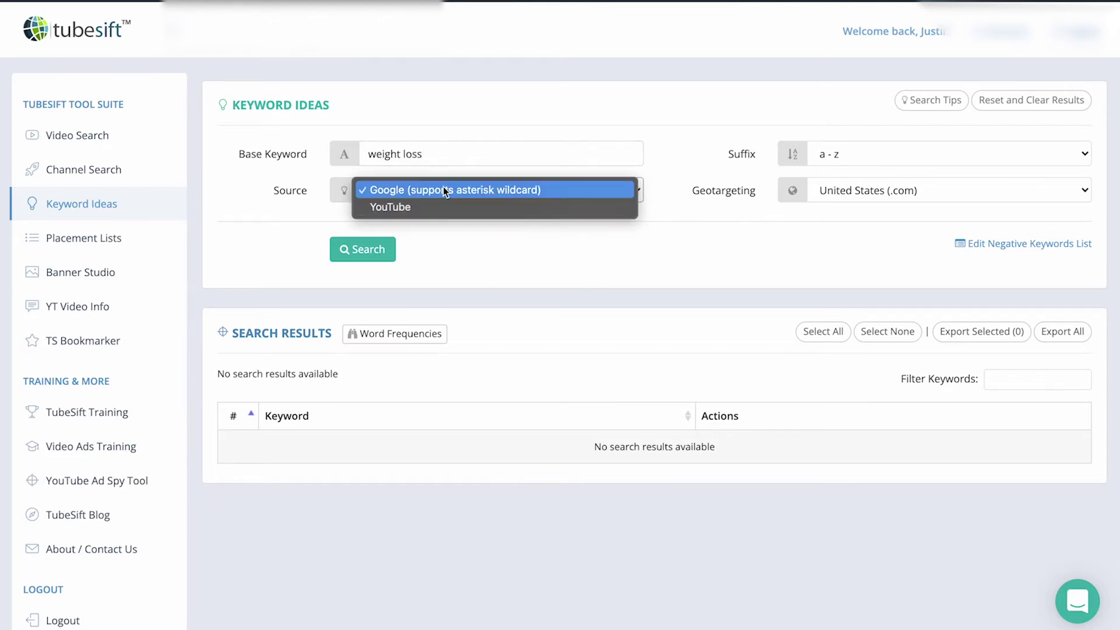
left_click(695, 217)
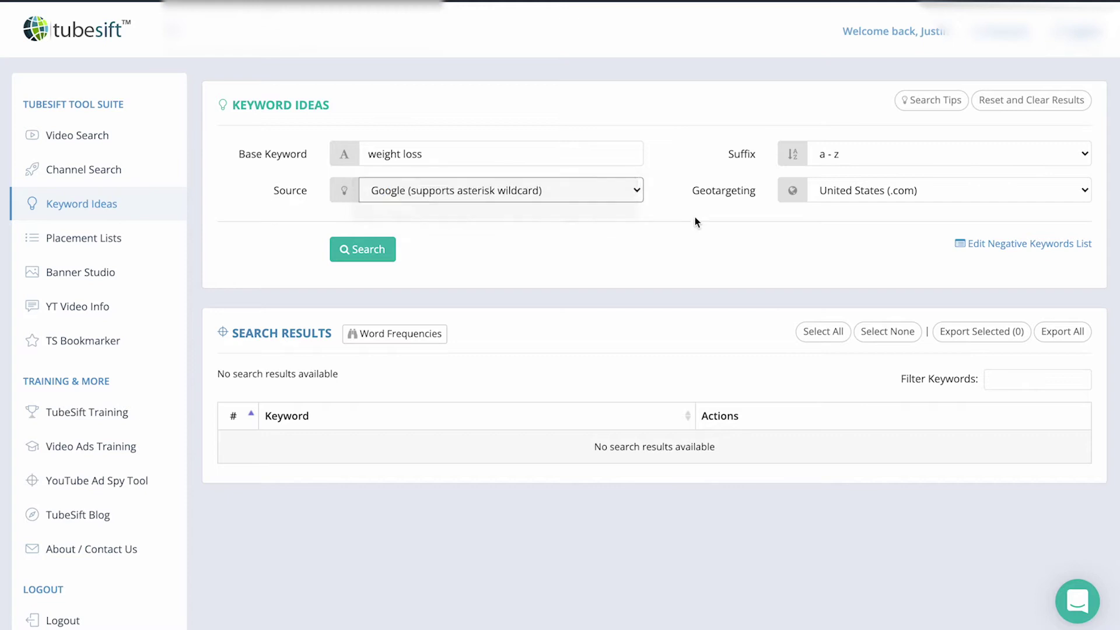
left_click(857, 153)
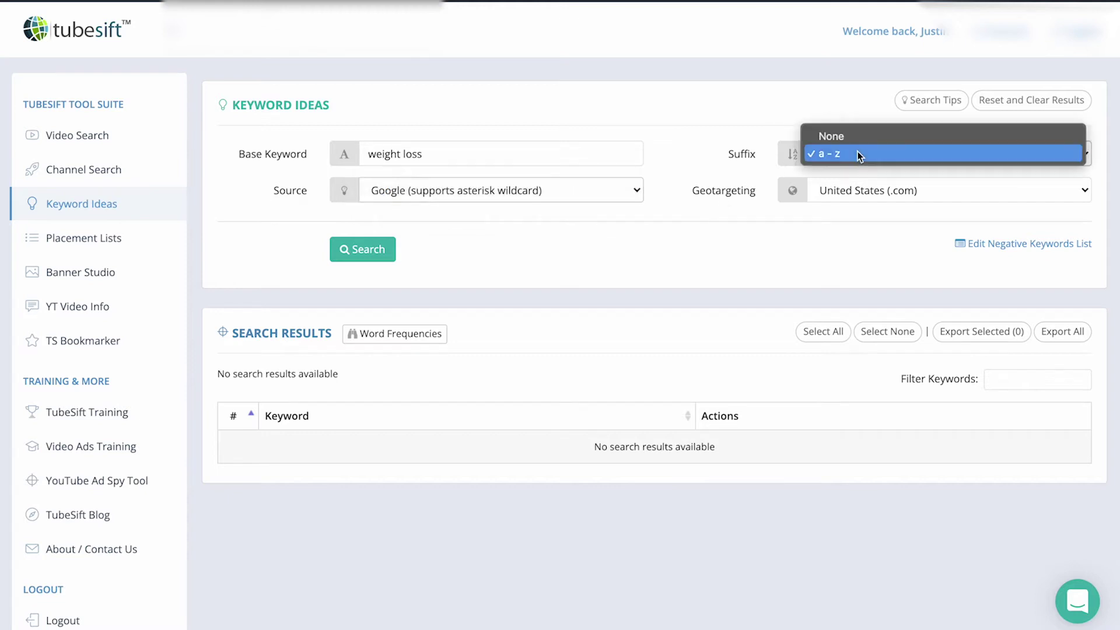
left_click(860, 202)
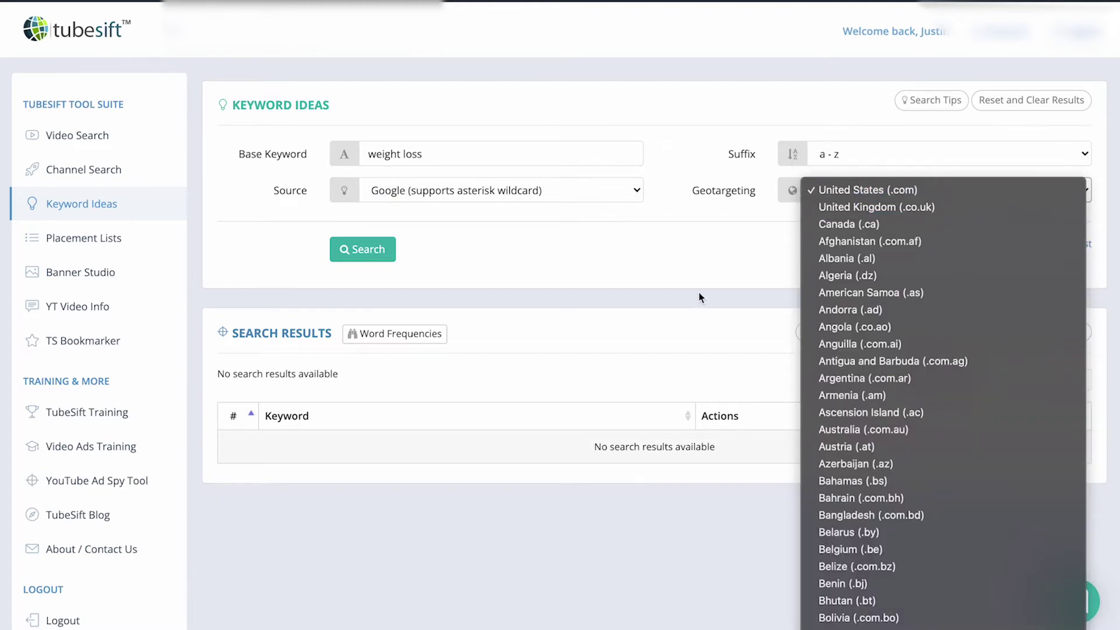
left_click(699, 291)
Run the keyword idea search, returning 254 results for the United States
left_click(385, 252)
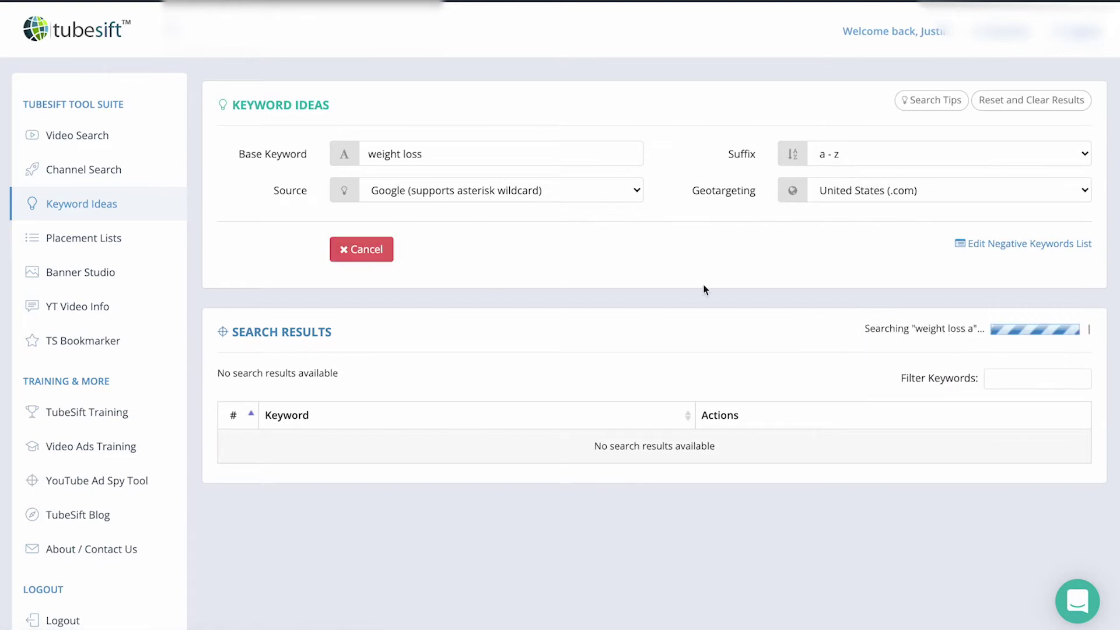
left_click_drag(858, 330, 992, 349)
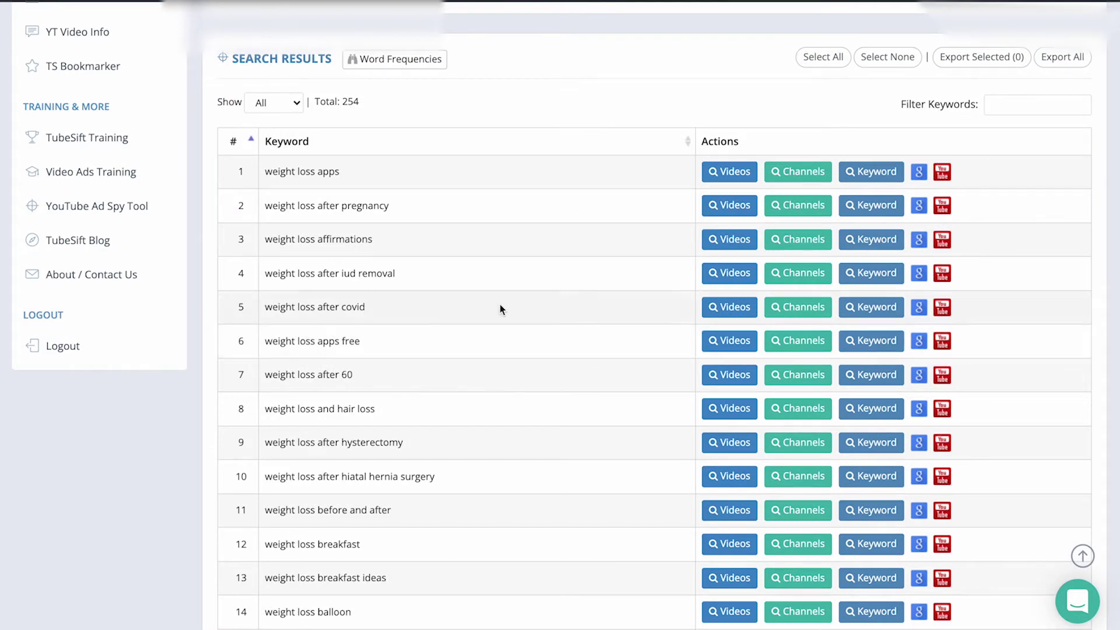
scroll(514, 304, "up", 5)
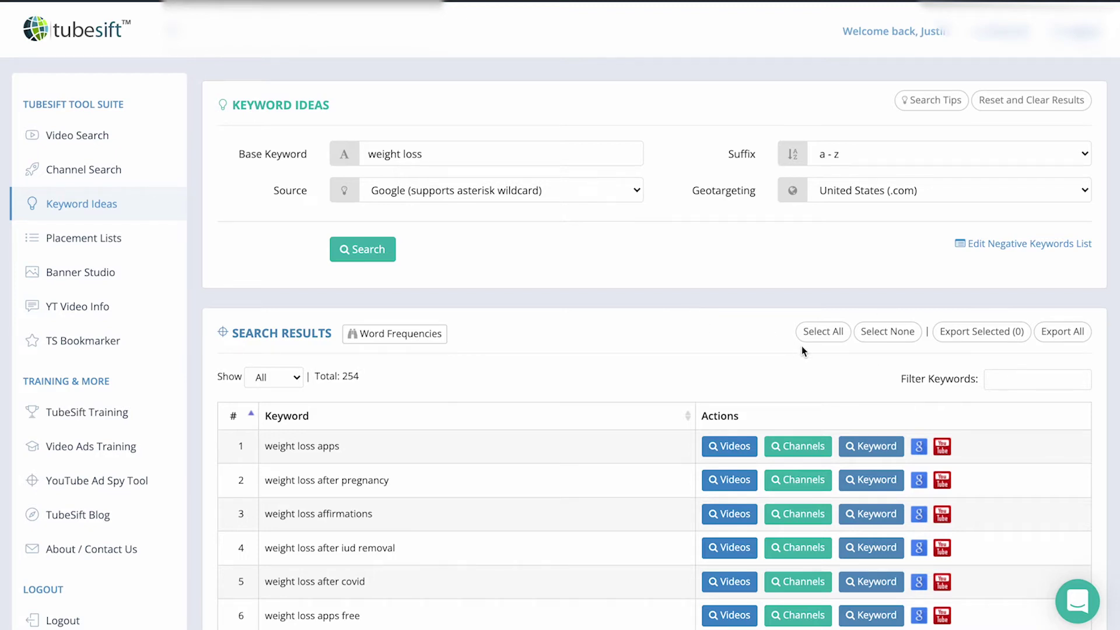
Select all 254 keywords, then deselect those containing ohio or columbus via Word Frequencies
left_click(818, 330)
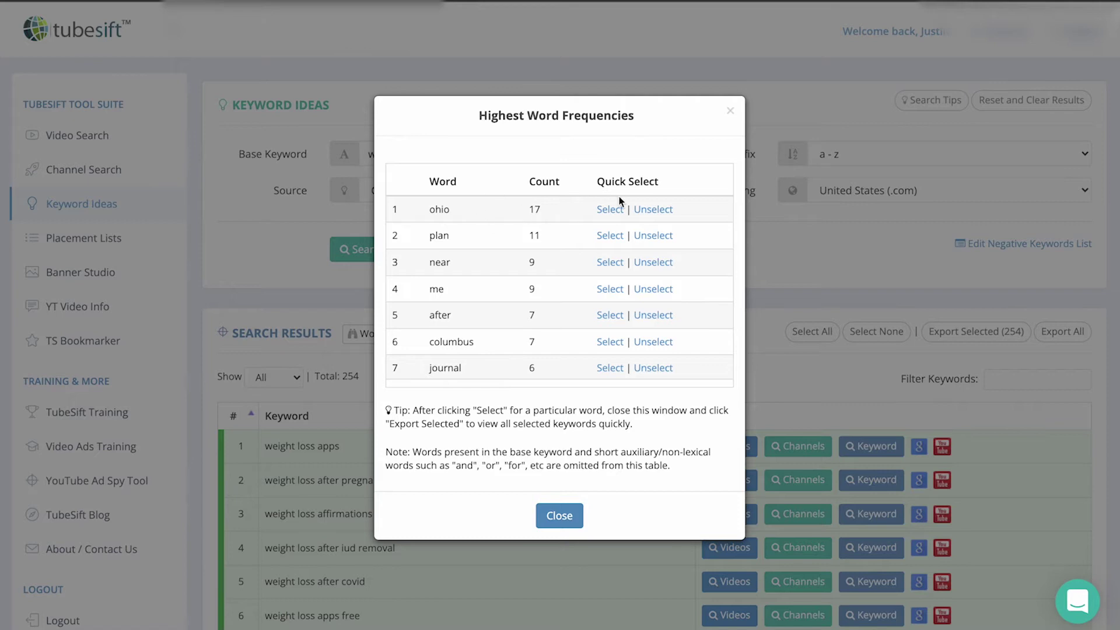
left_click(655, 210)
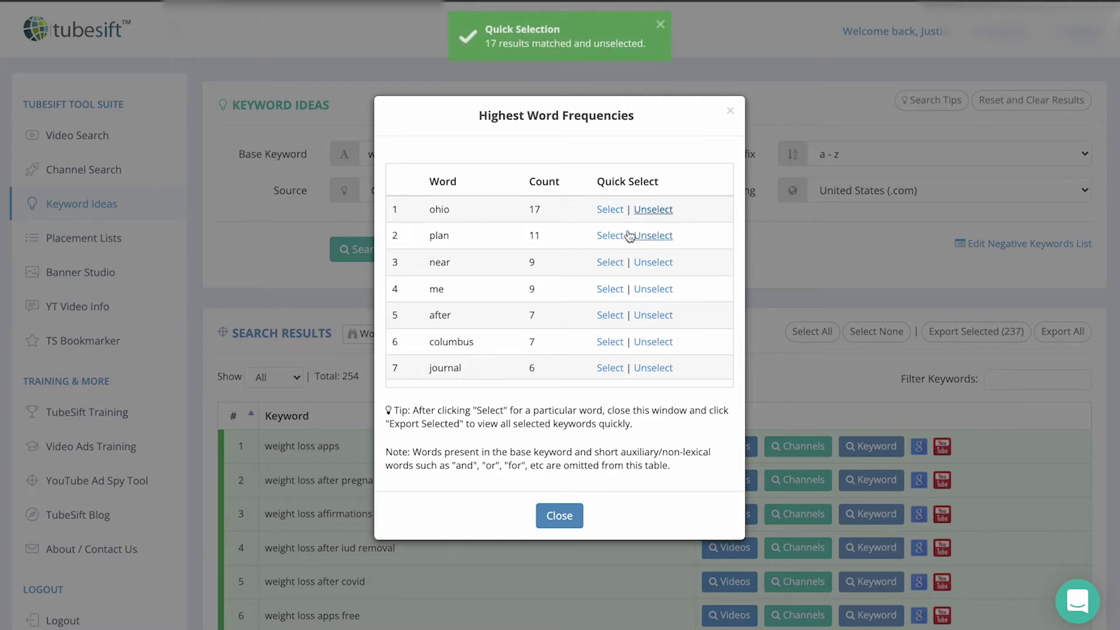
left_click(654, 343)
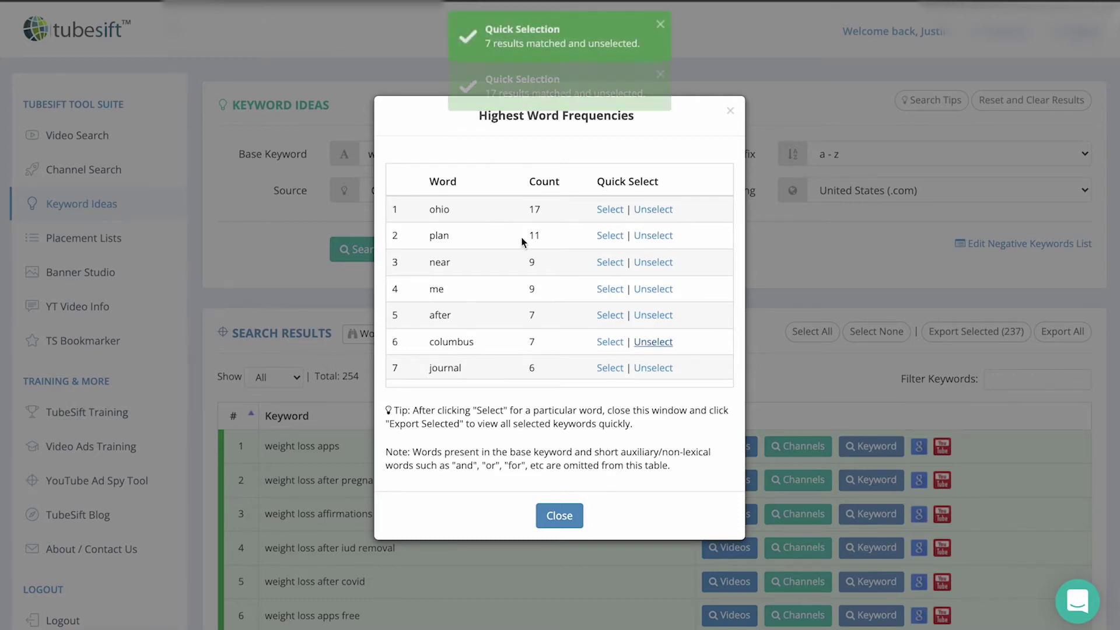
scroll(496, 318, "down", 5)
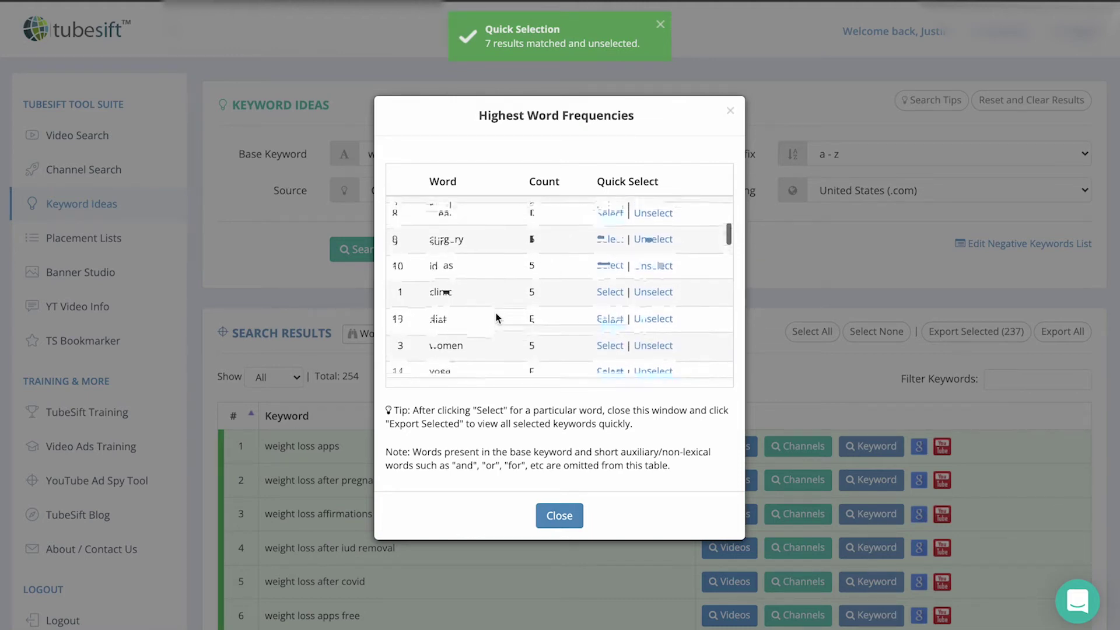
scroll(493, 323, "down", 4)
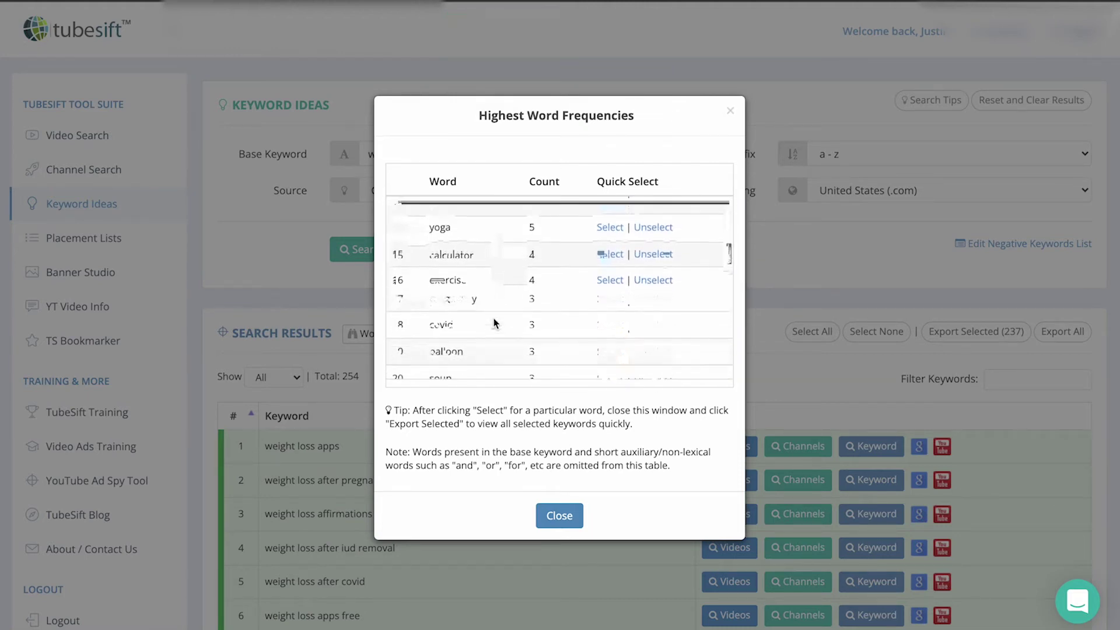
scroll(494, 324, "down", 5)
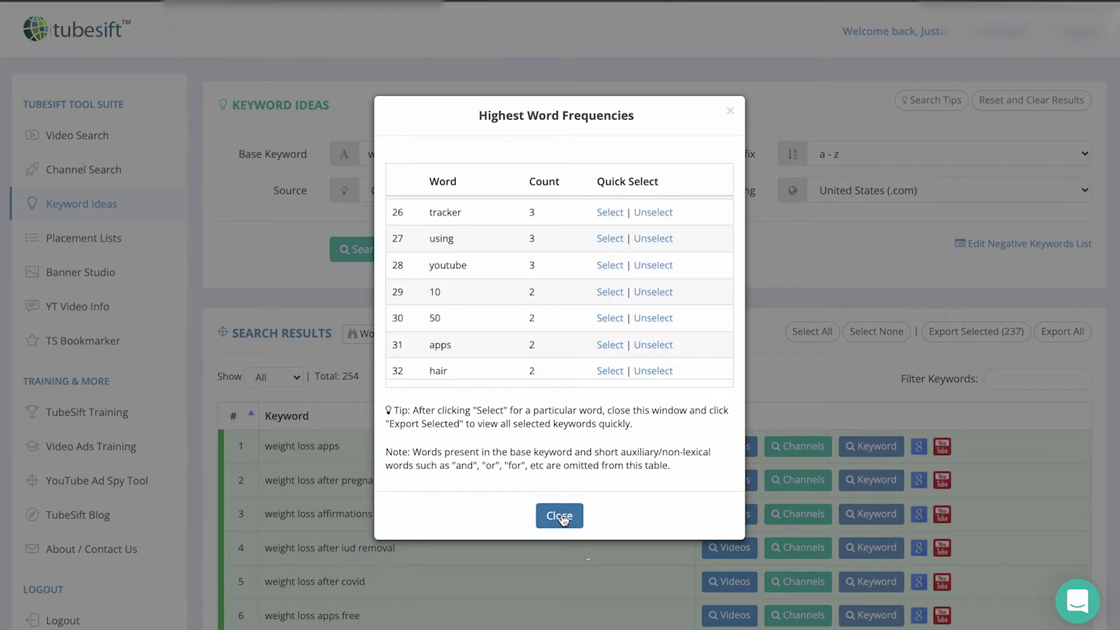
scroll(553, 266, "down", 8)
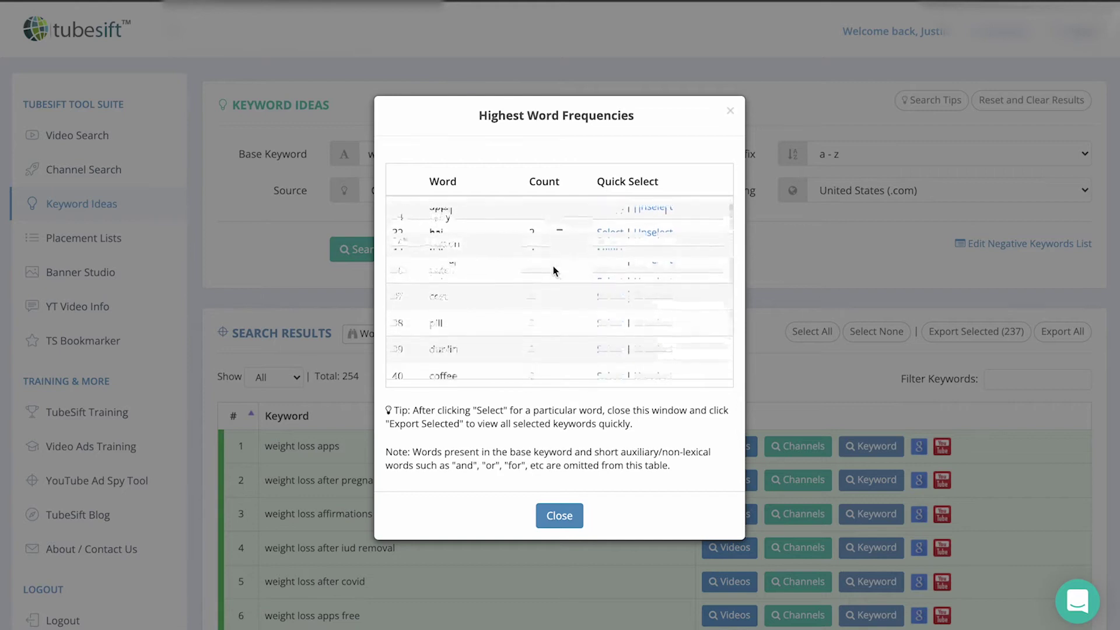
left_click(559, 517)
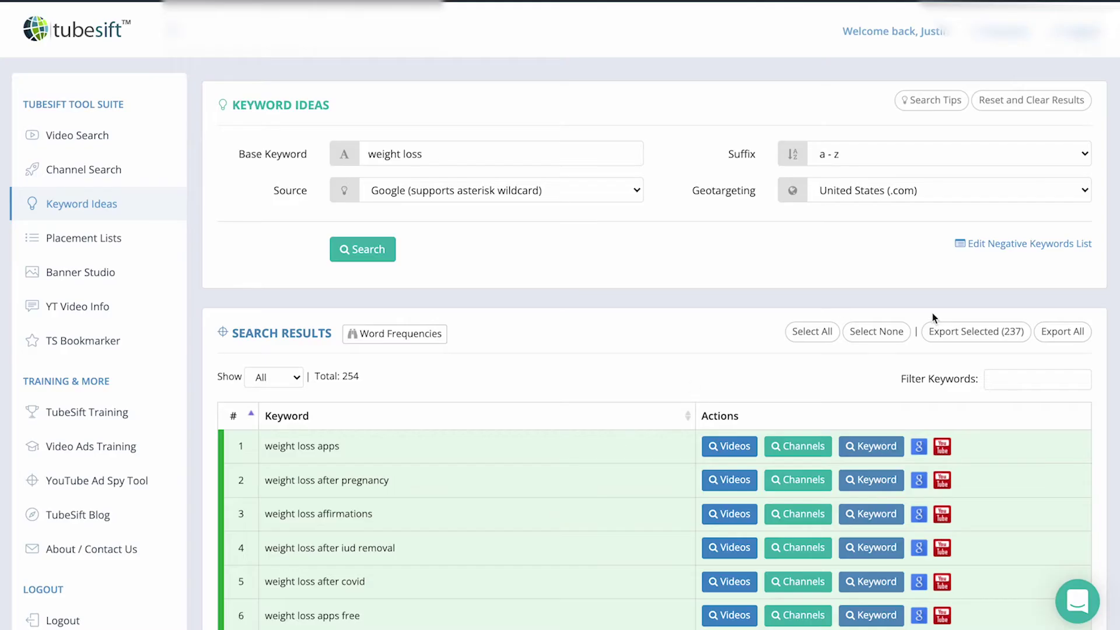
Export the 237 selected keywords and copy the list
left_click(978, 335)
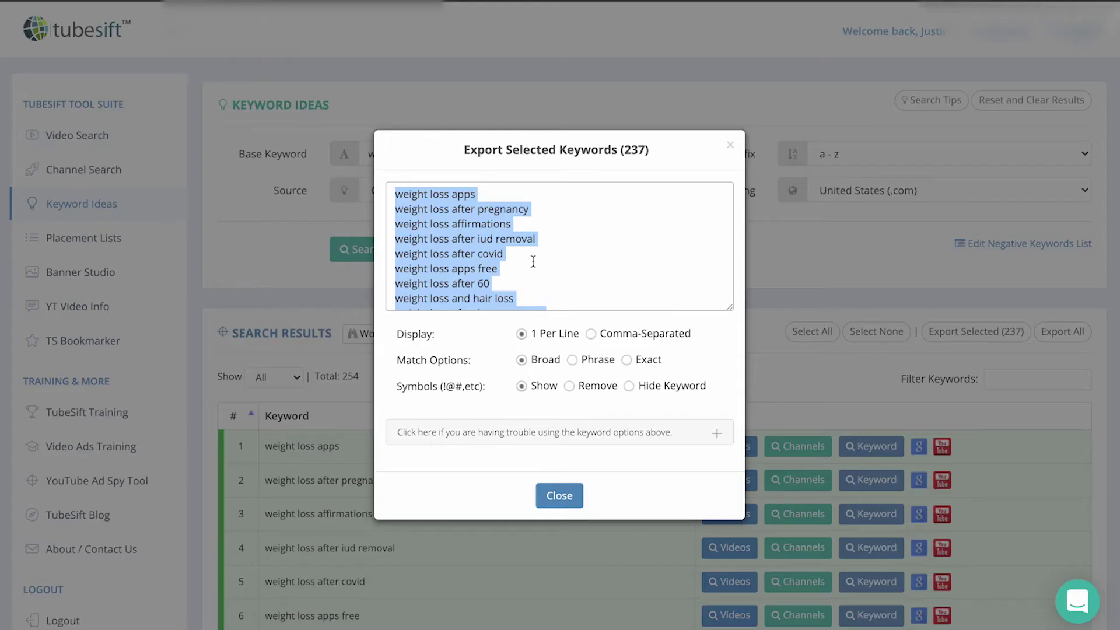
right_click(427, 253)
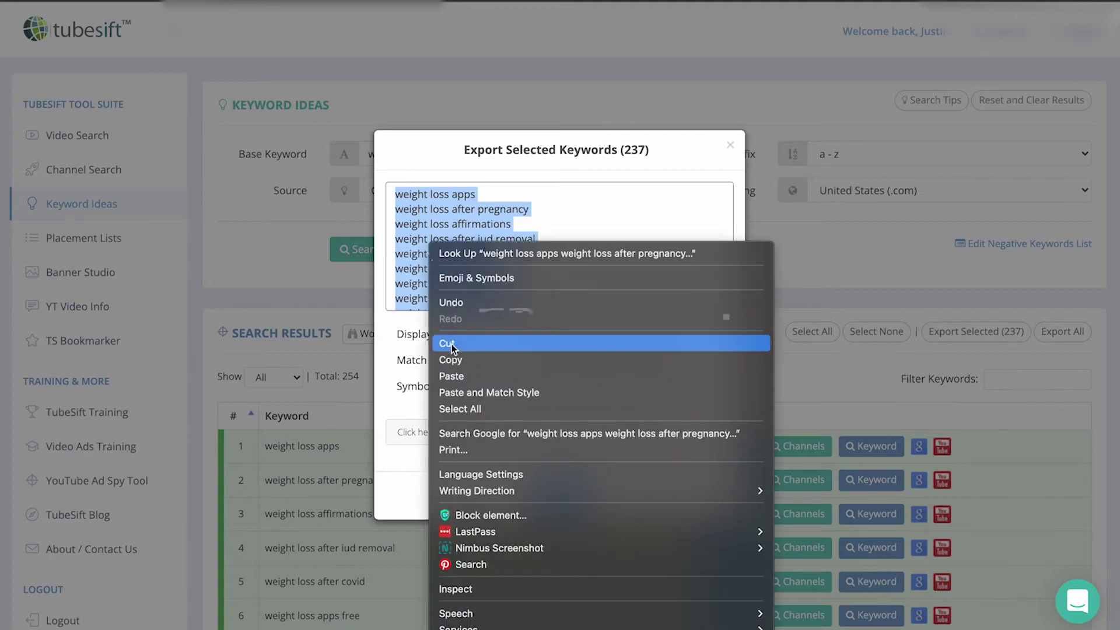
left_click(452, 361)
left_click(525, 300)
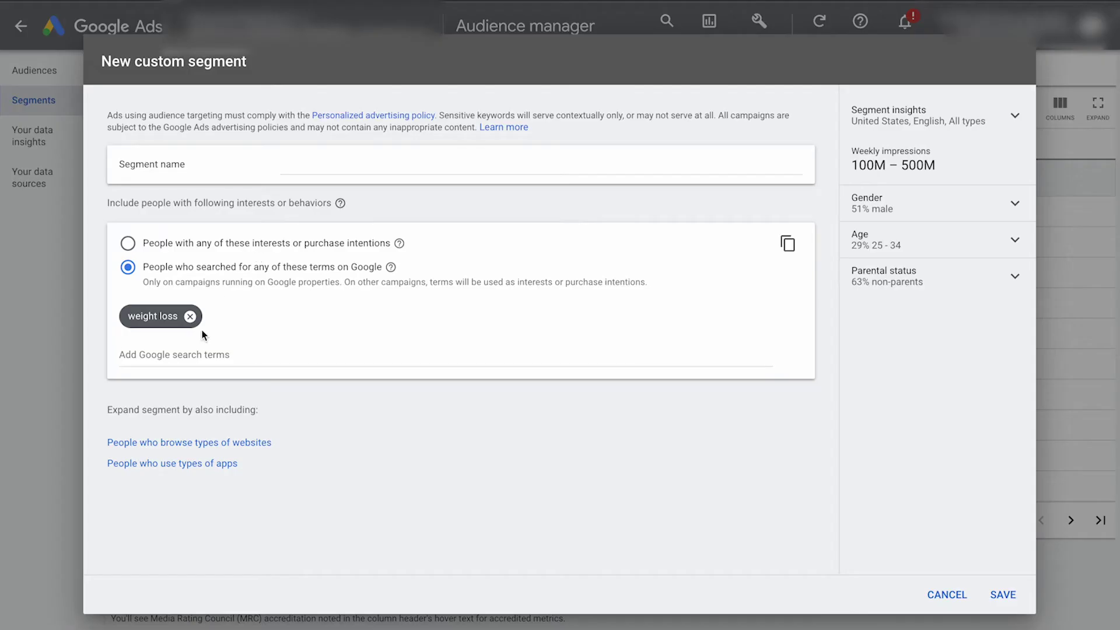
Paste the keyword list as Google search terms and remove the five terms missing from insights
left_click(169, 350)
key("ctrl+v")
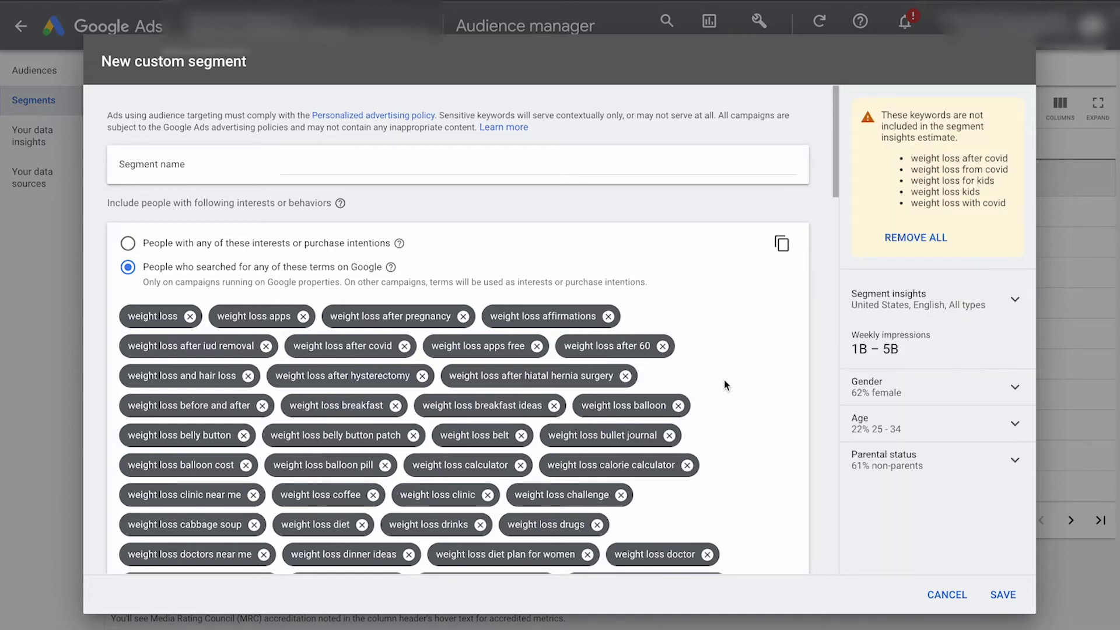
scroll(724, 379, "down", 1)
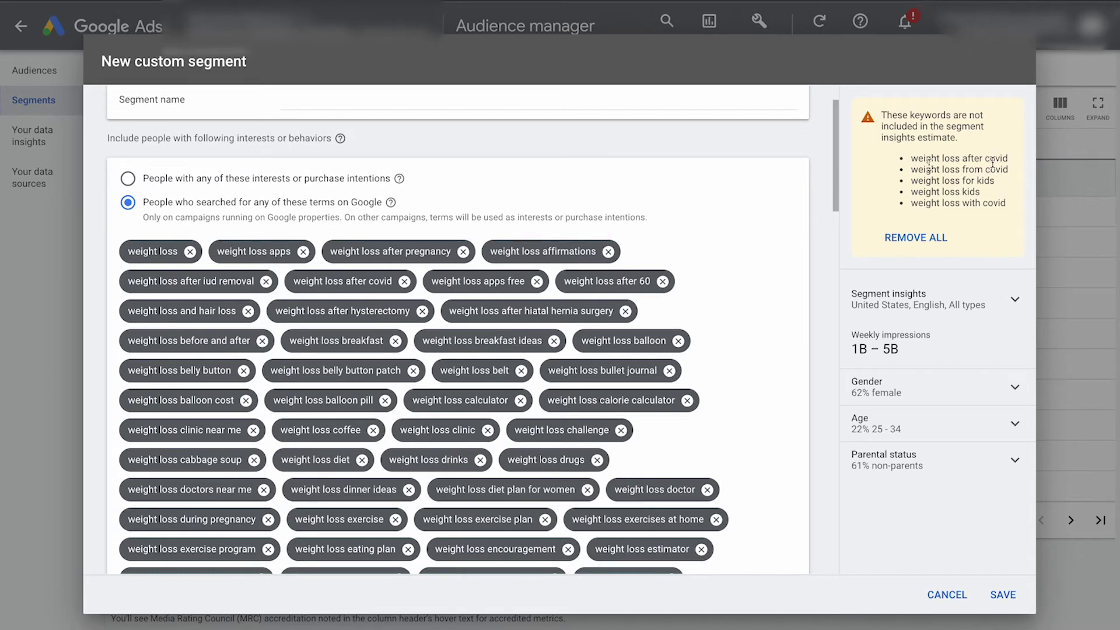
scroll(677, 369, "down", 10)
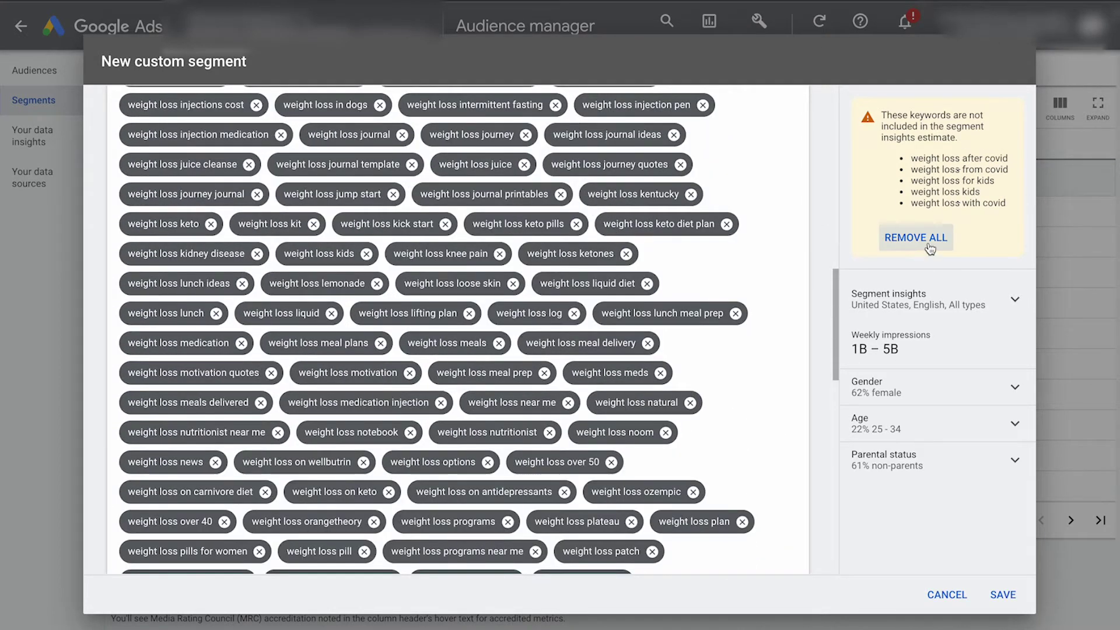
left_click(923, 239)
Review weekly impressions and expand the segment's gender, age and parental status breakdowns
scroll(549, 415, "up", 10)
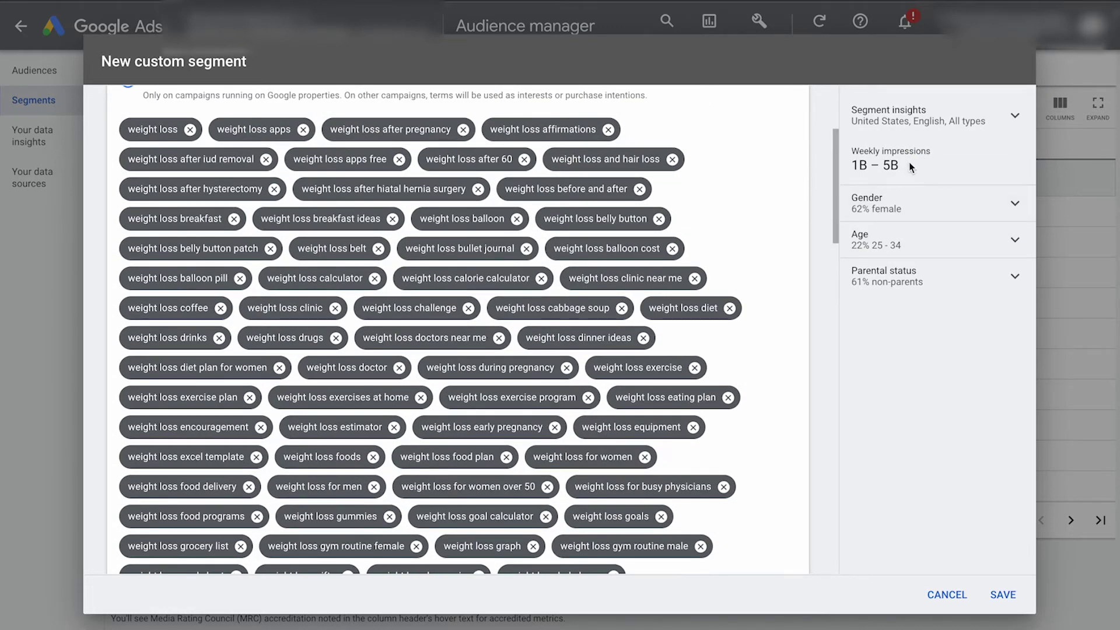
left_click_drag(911, 167, 855, 165)
left_click(946, 176)
left_click(922, 245)
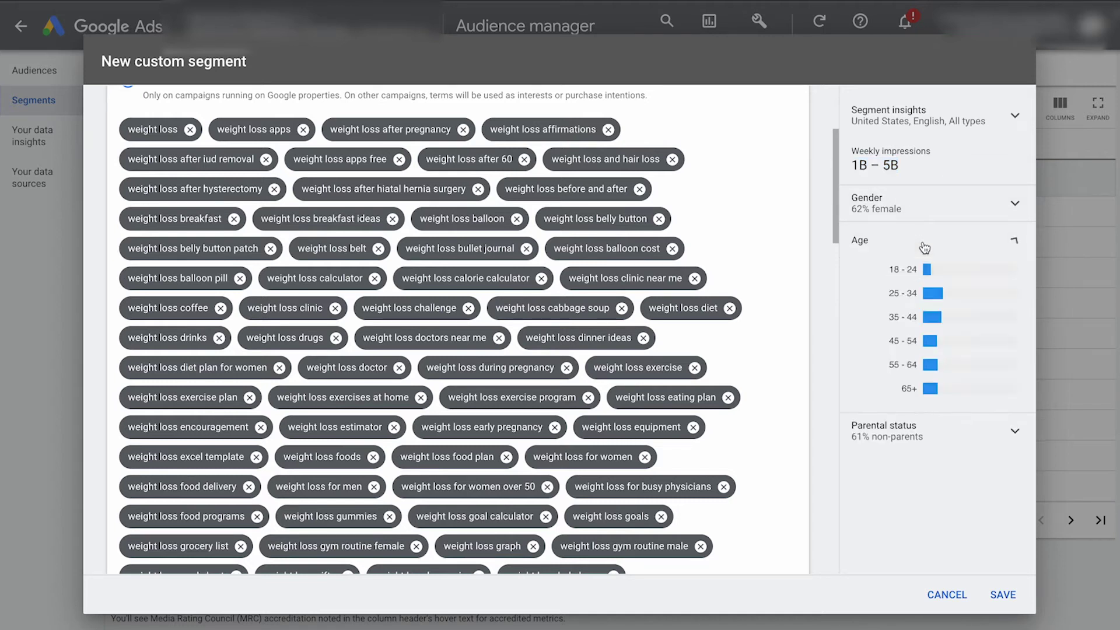
left_click(934, 435)
left_click(943, 214)
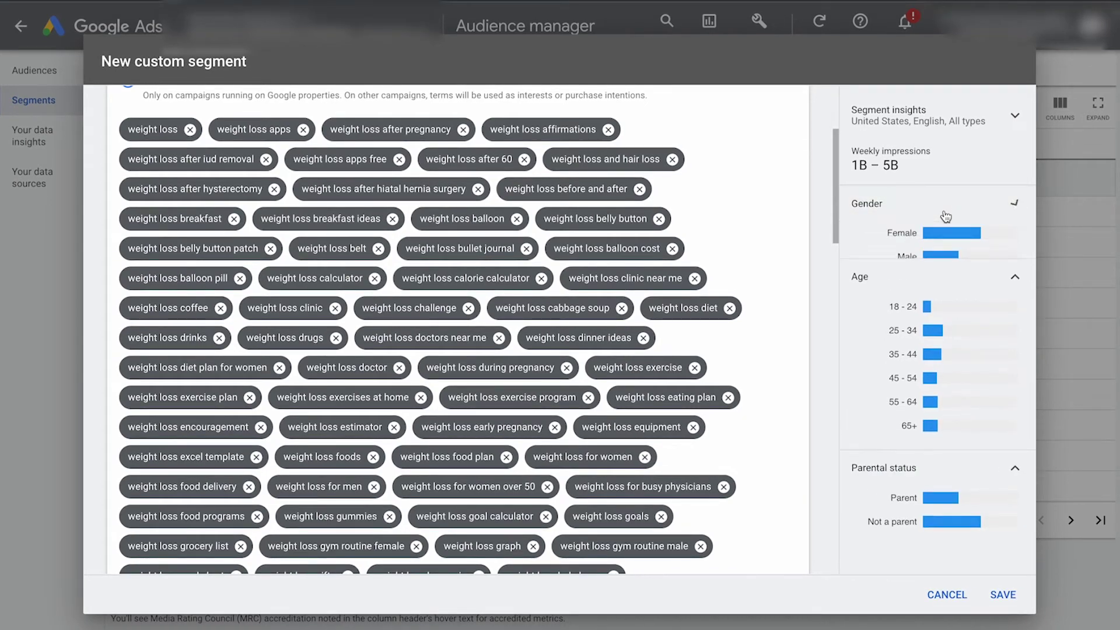
scroll(663, 393, "up", 5)
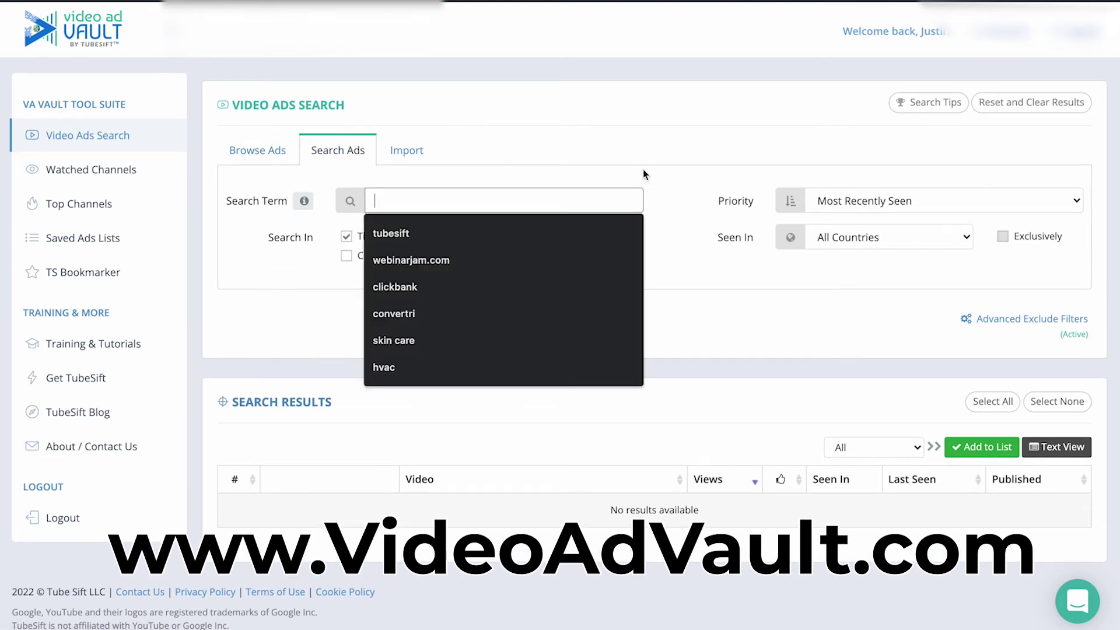
Run the Video Ad Vault search for 'weigh loss'
key("Return")
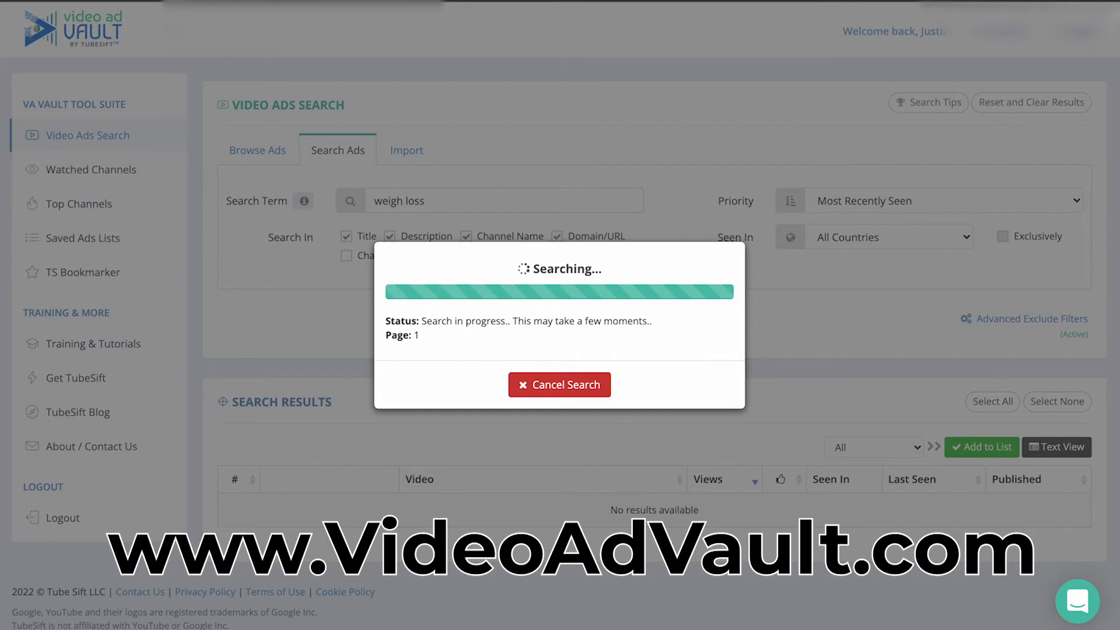